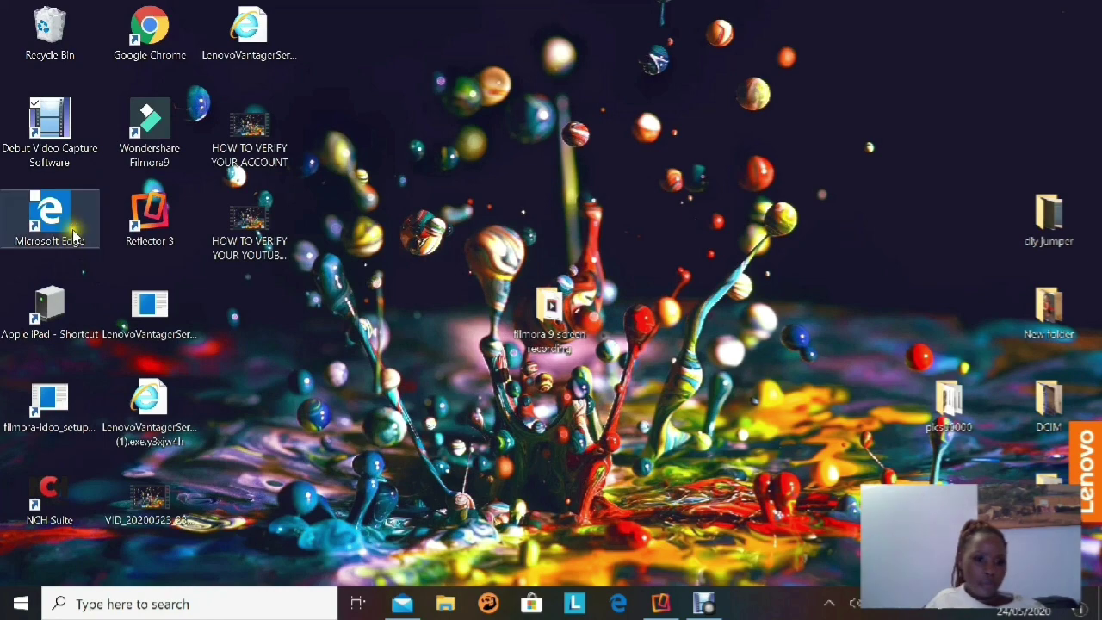
Step: Launch Microsoft Edge and search for 'youtube' to reach the YouTube site
{"action": "double_click", "coordinate": [49, 213]}
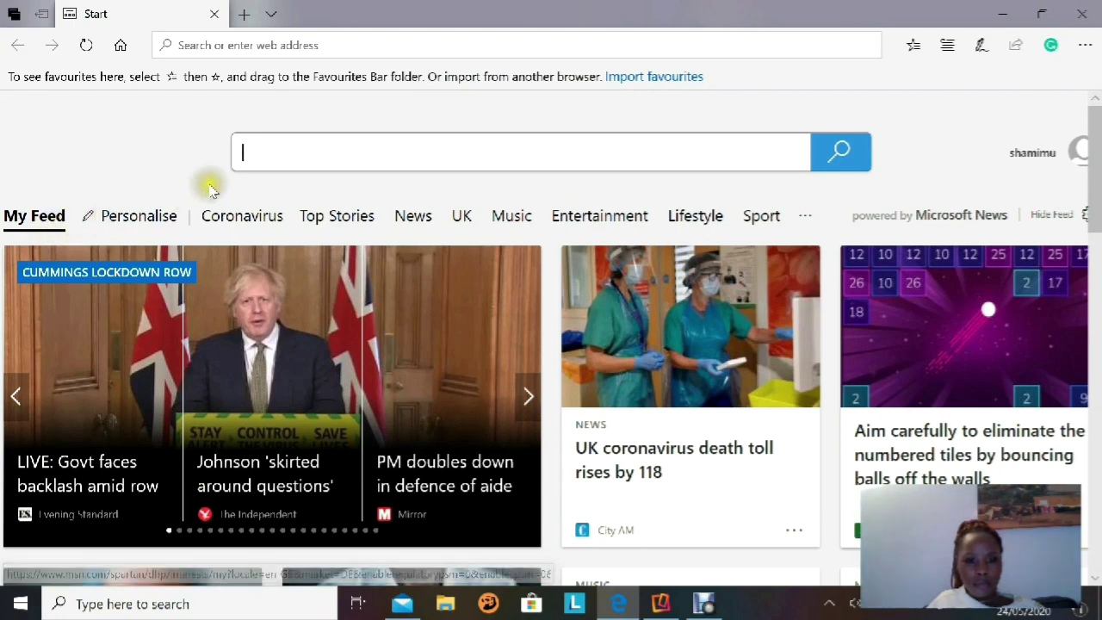
{"action": "left_click", "coordinate": [257, 159]}
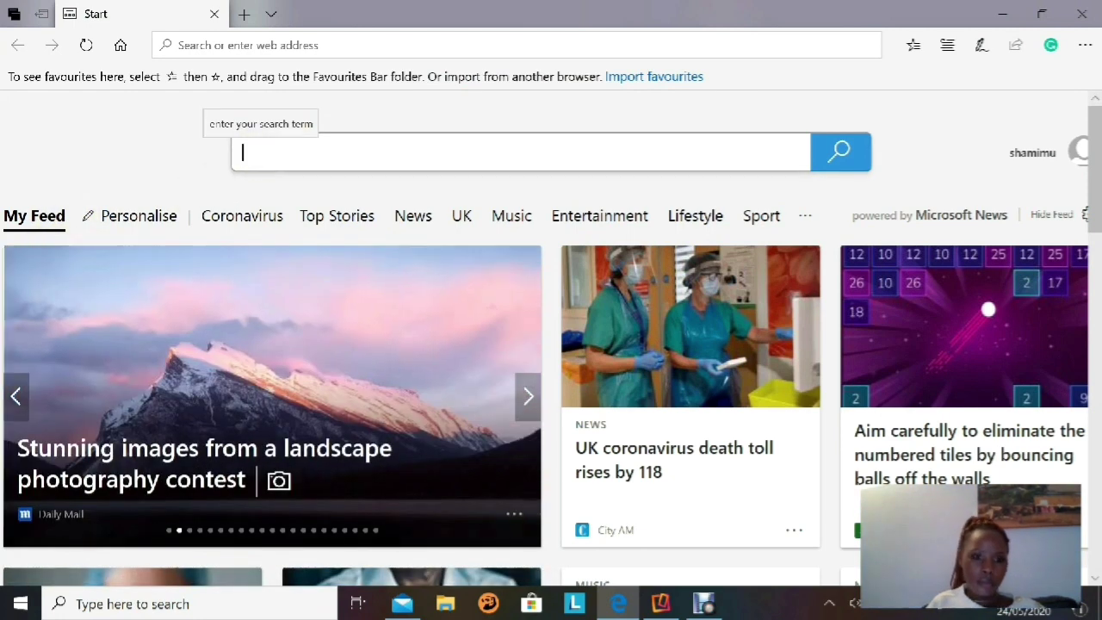
{"action": "type", "text": "z"}
{"action": "key", "text": "BackSpace"}
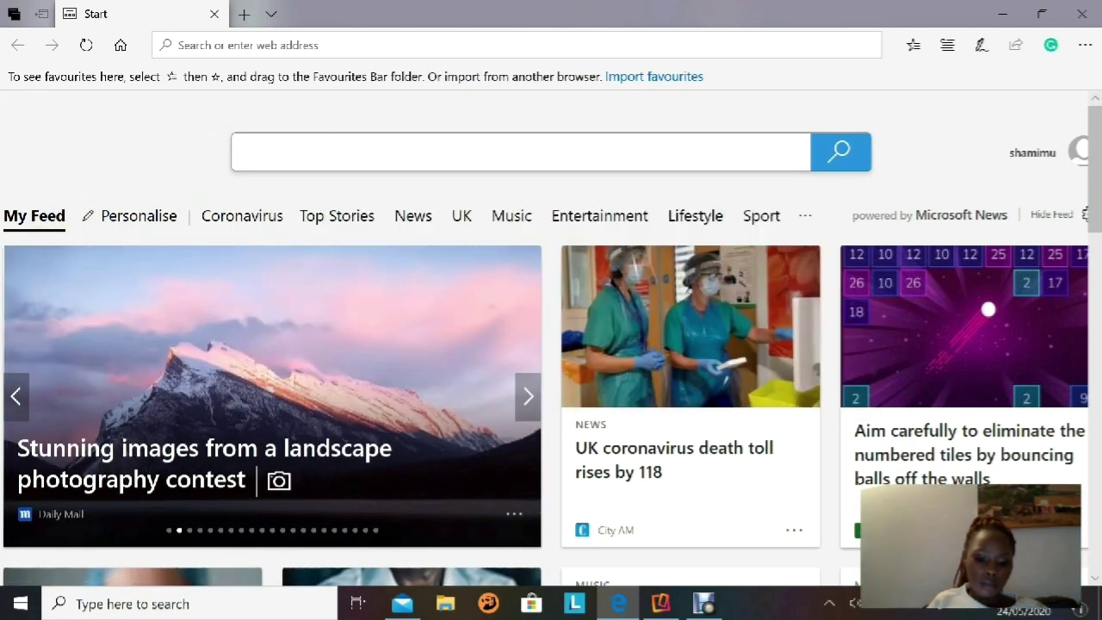
{"action": "type", "text": "you"}
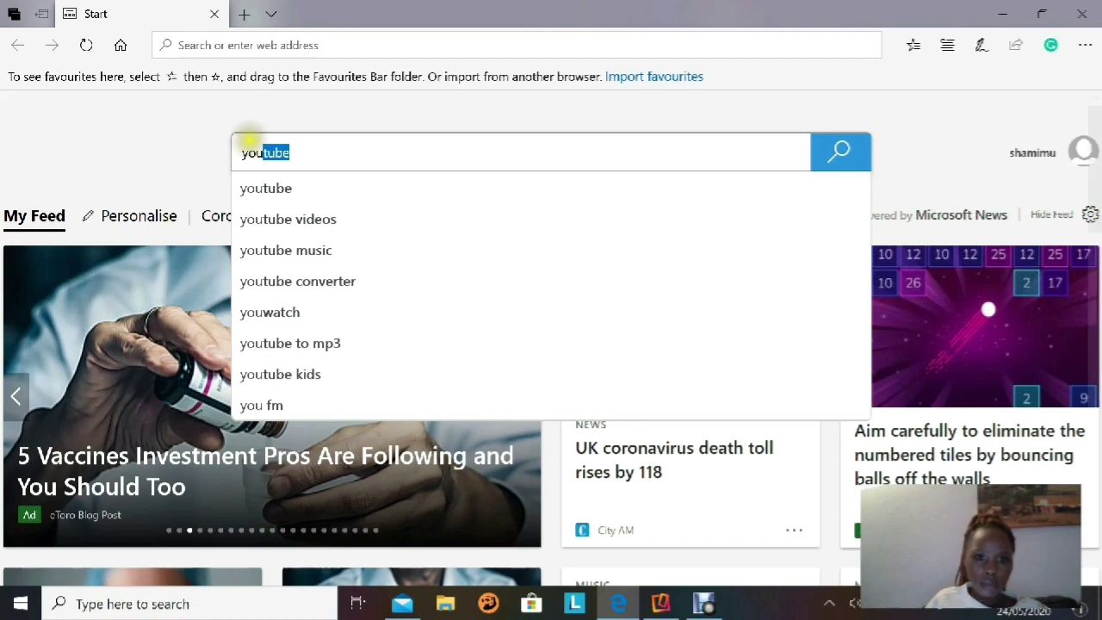
{"action": "type", "text": "."}
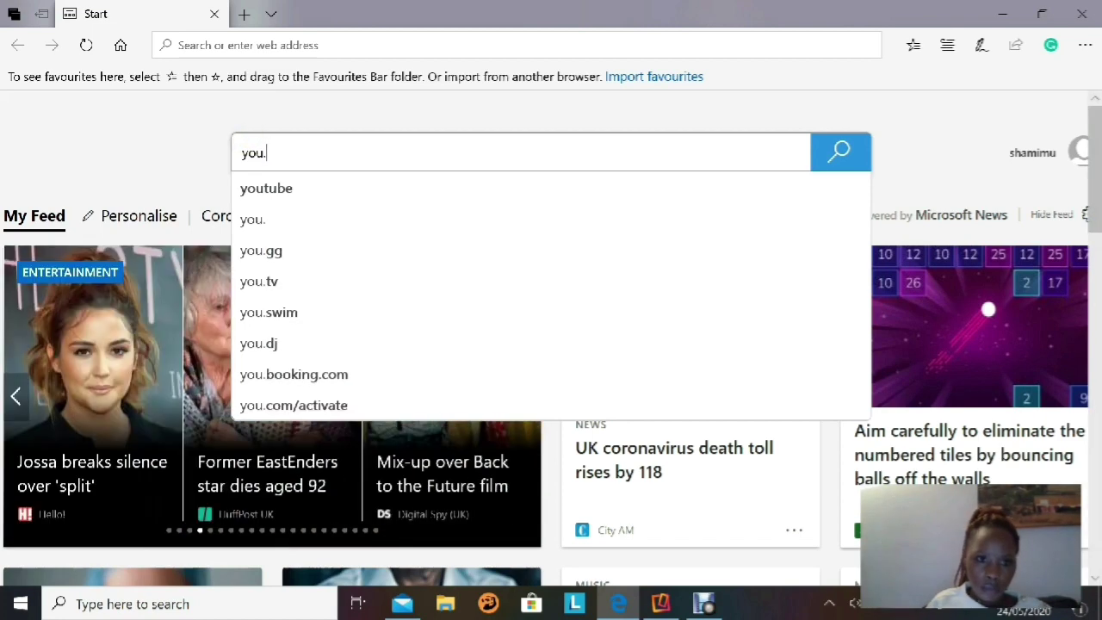
{"action": "key", "text": "BackSpace"}
{"action": "type", "text": "t"}
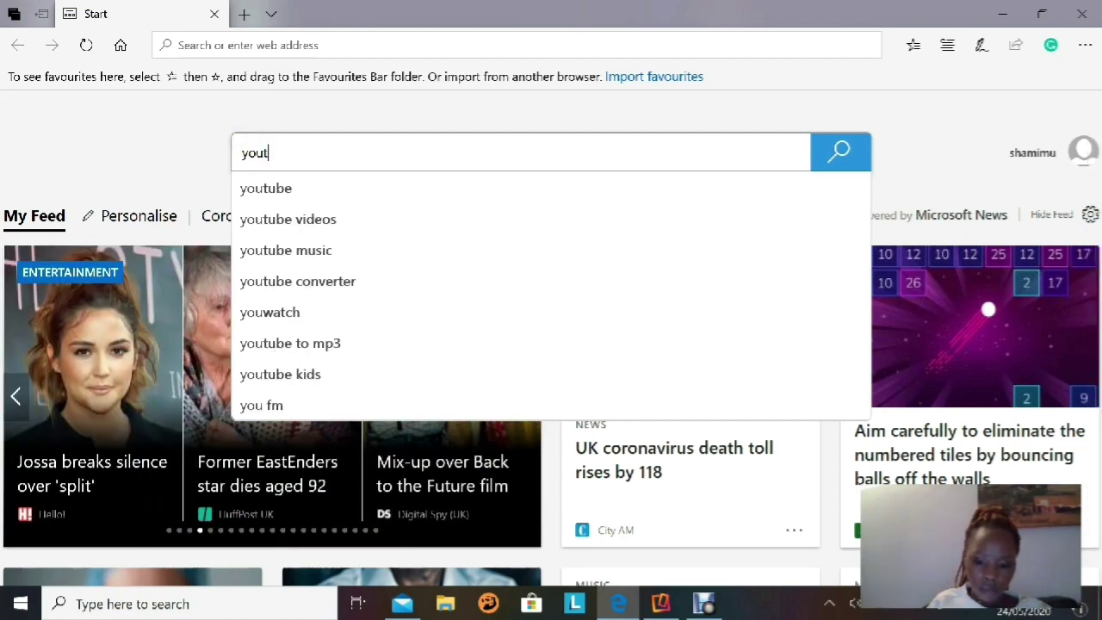
{"action": "type", "text": "ube"}
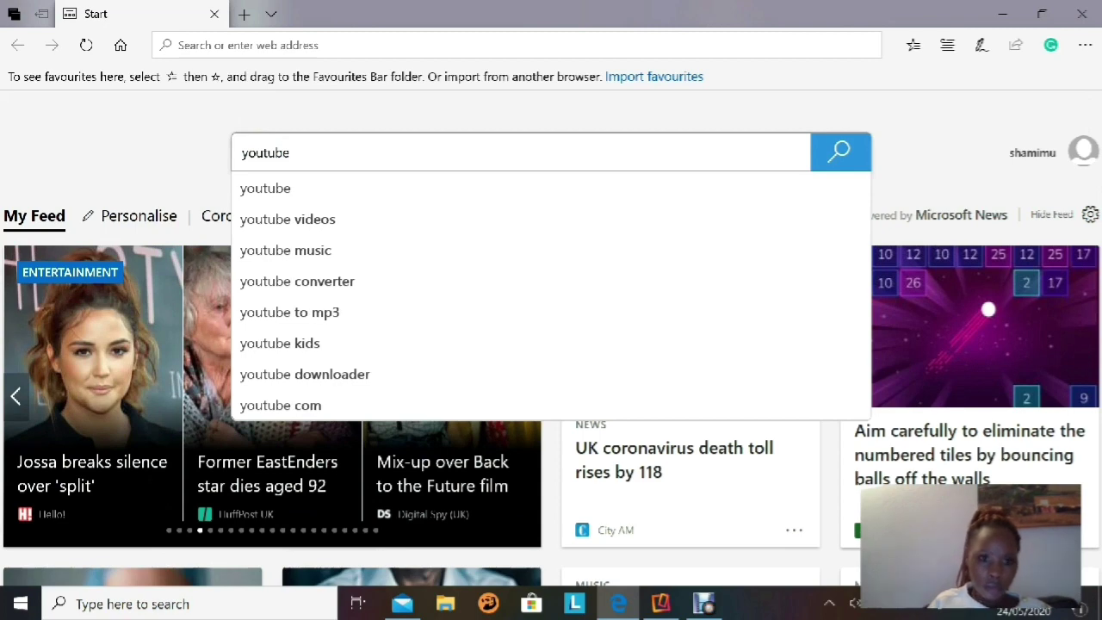
{"action": "key", "text": "Return"}
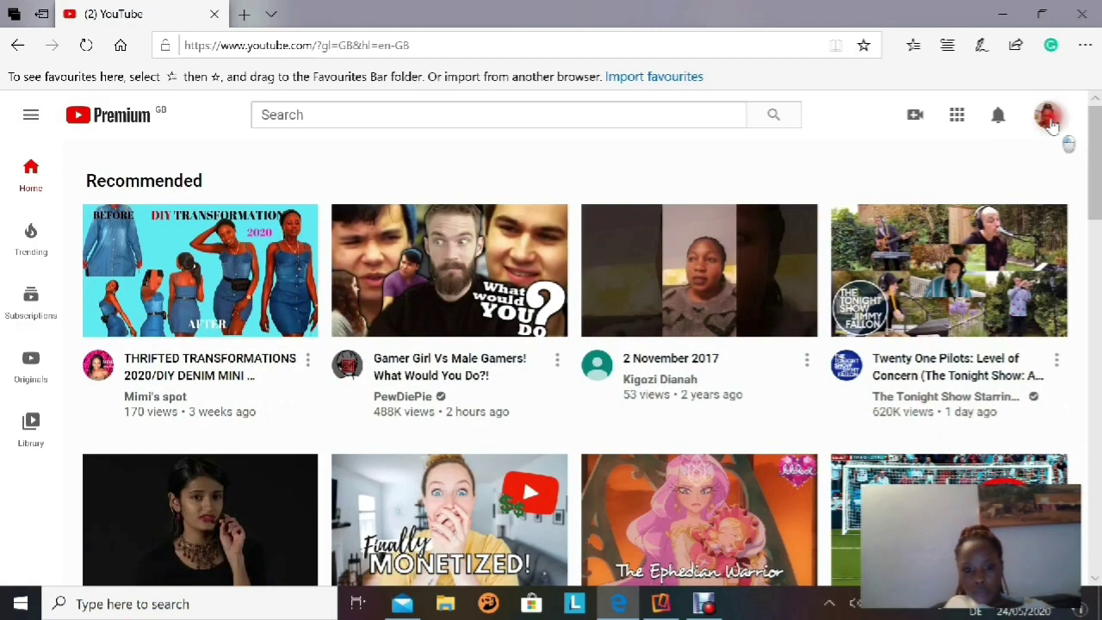
Step: Go to YouTube Studio from the account avatar menu
{"action": "left_click", "coordinate": [1048, 120]}
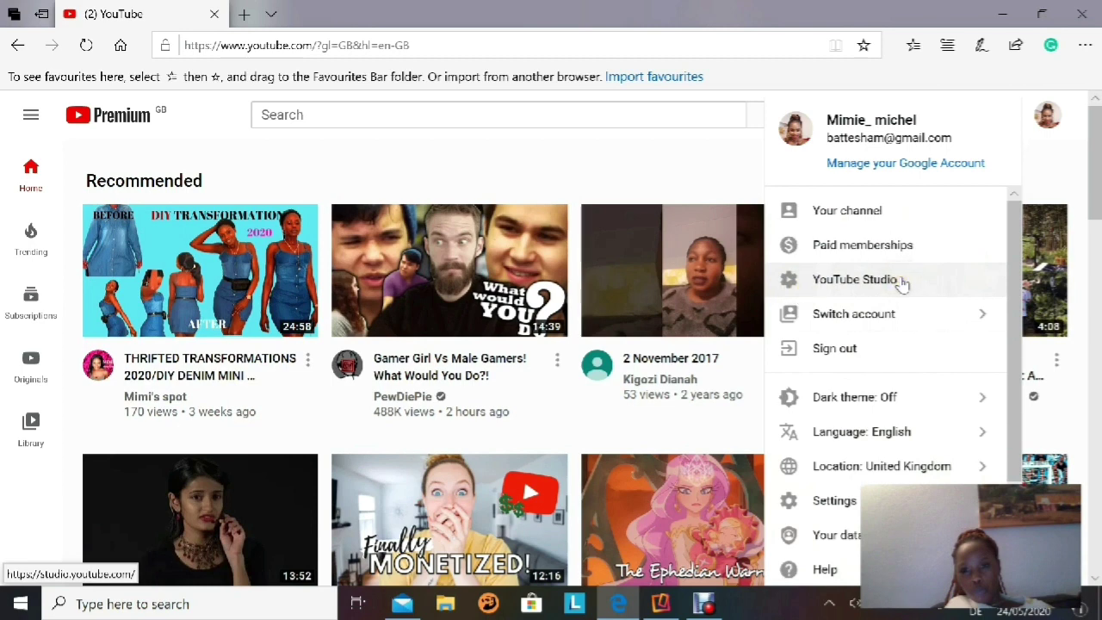
{"action": "left_click", "coordinate": [856, 289]}
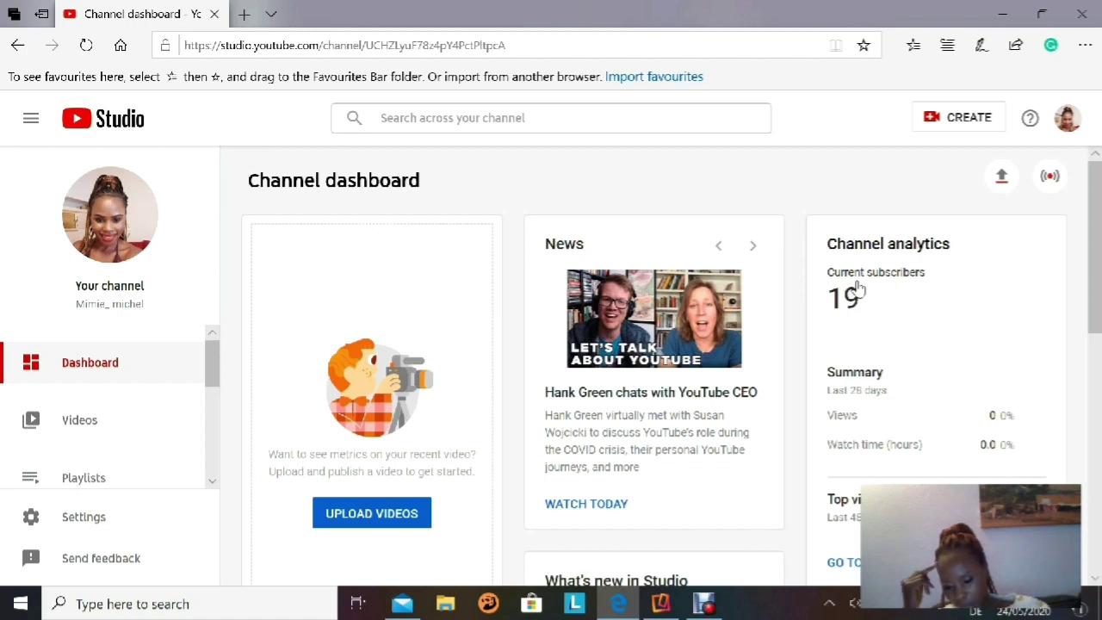
Step: Scroll down the YouTube Studio sidebar and open Settings
{"action": "scroll", "coordinate": [332, 373], "scroll_direction": "down", "scroll_amount": 2}
{"action": "left_click", "coordinate": [145, 275]}
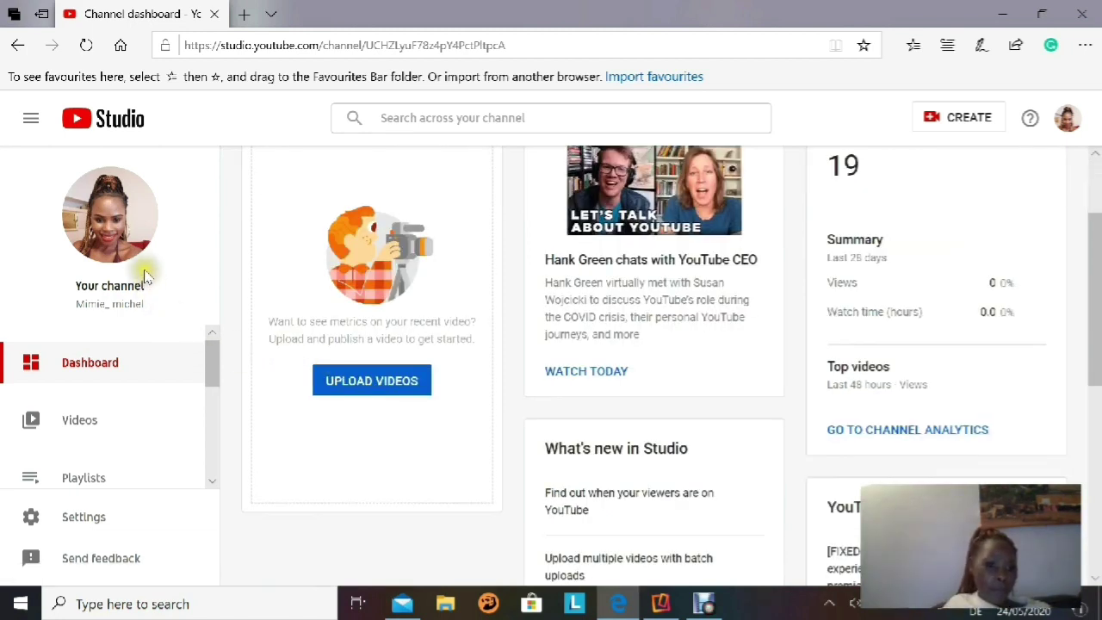
{"action": "scroll", "coordinate": [113, 420], "scroll_direction": "down", "scroll_amount": 3}
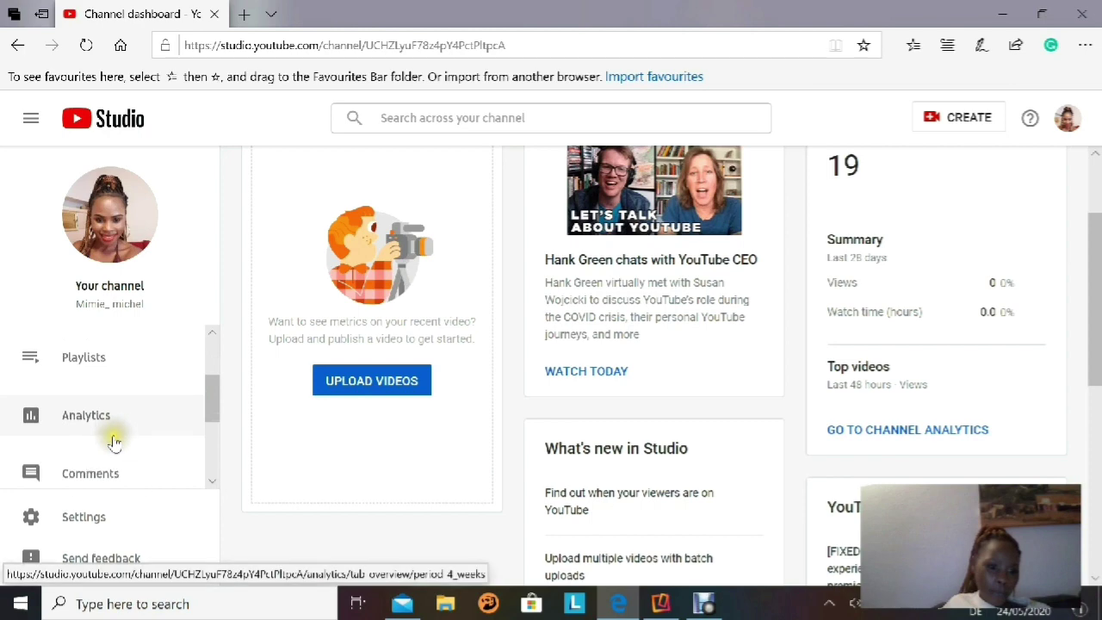
{"action": "scroll", "coordinate": [113, 441], "scroll_direction": "down", "scroll_amount": 2}
{"action": "scroll", "coordinate": [233, 520], "scroll_direction": "down", "scroll_amount": 5}
{"action": "scroll", "coordinate": [129, 525], "scroll_direction": "down", "scroll_amount": 1}
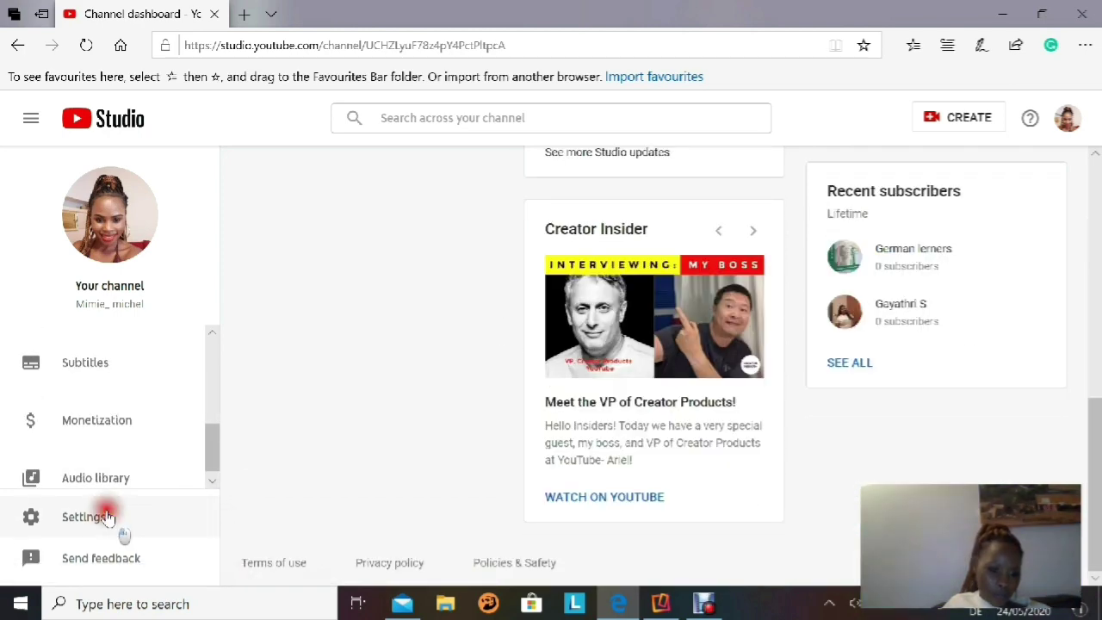
{"action": "left_click", "coordinate": [108, 517]}
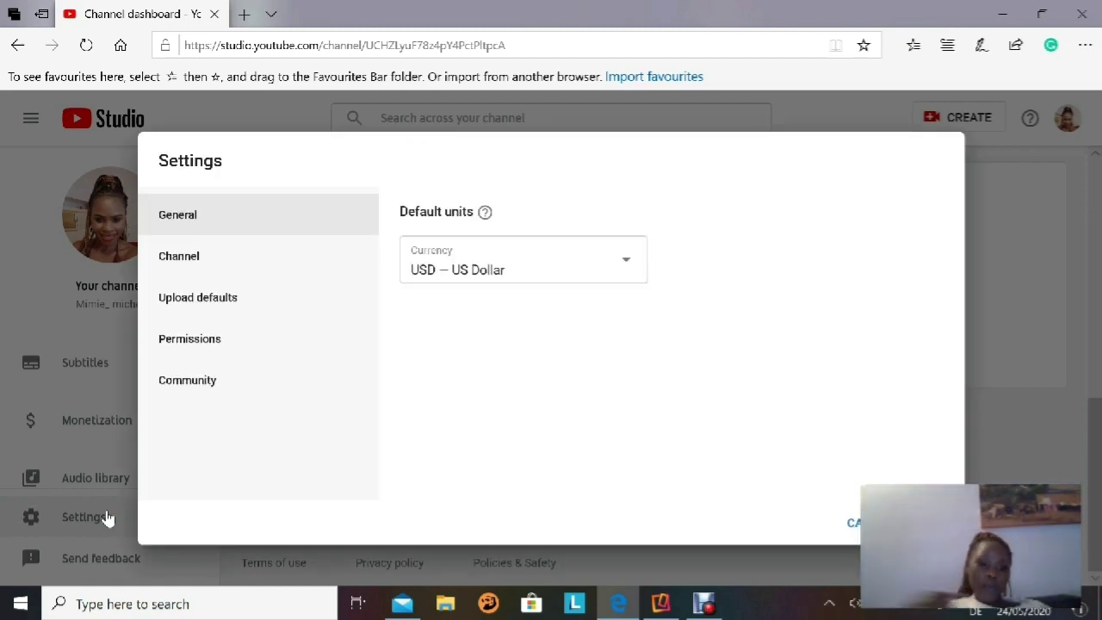
Step: Dismiss the stray definition popup, then open the Channel section's Branding tab
{"action": "double_click", "coordinate": [107, 516]}
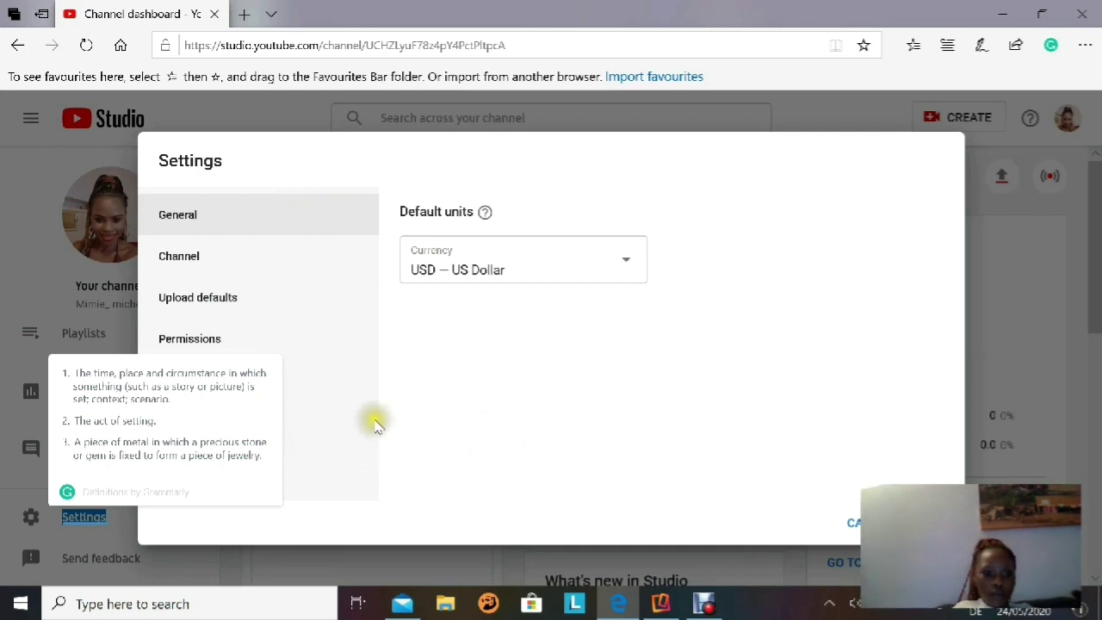
{"action": "left_click", "coordinate": [422, 409]}
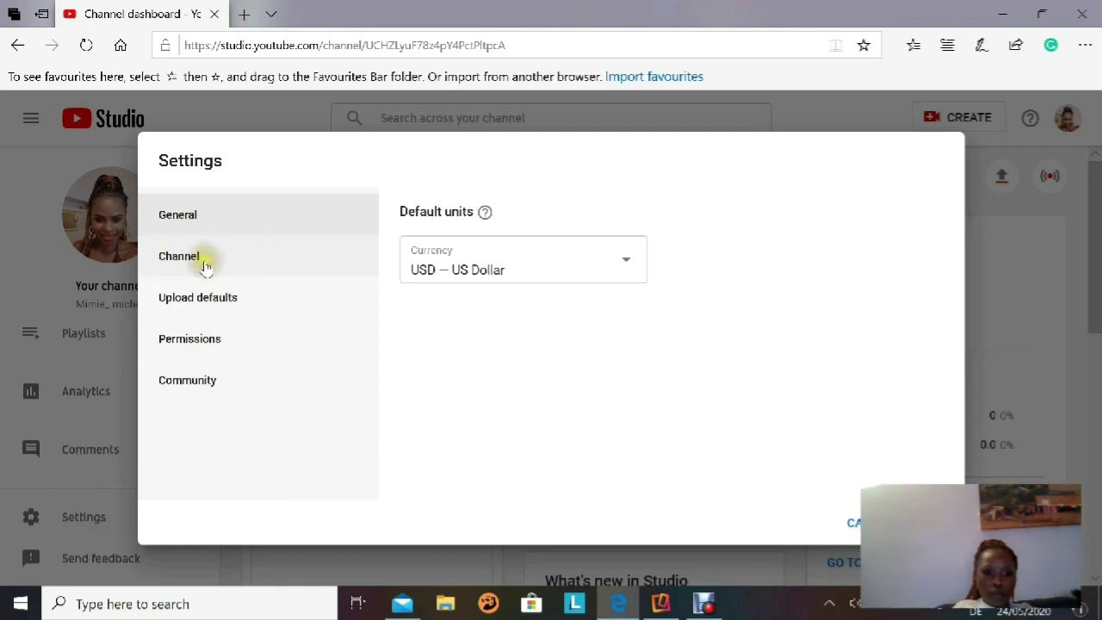
{"action": "left_click", "coordinate": [263, 266]}
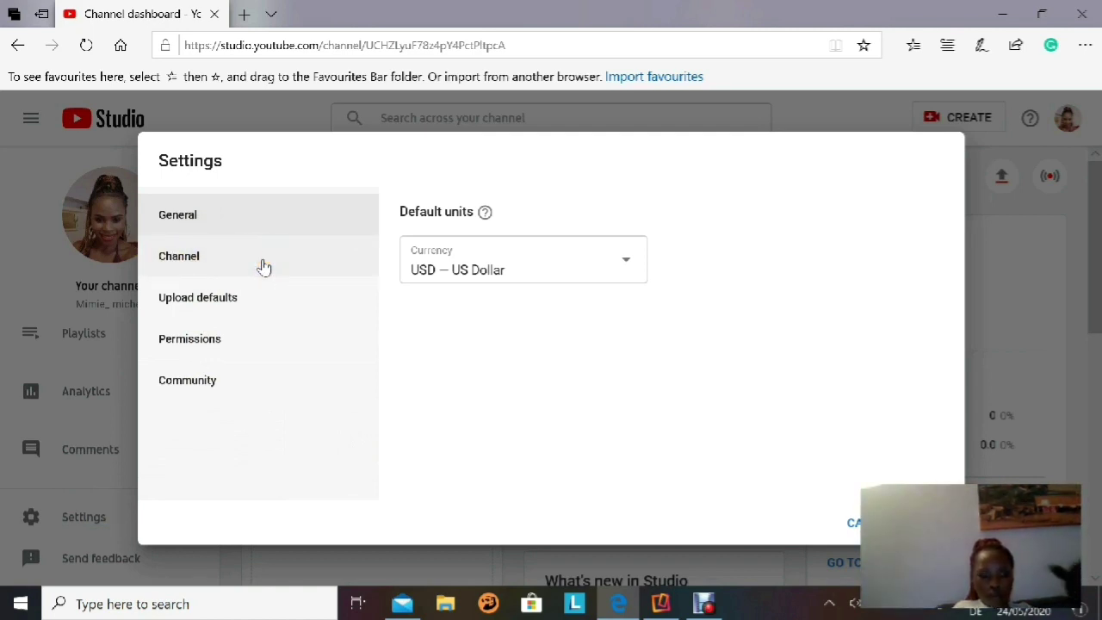
{"action": "left_click", "coordinate": [263, 266]}
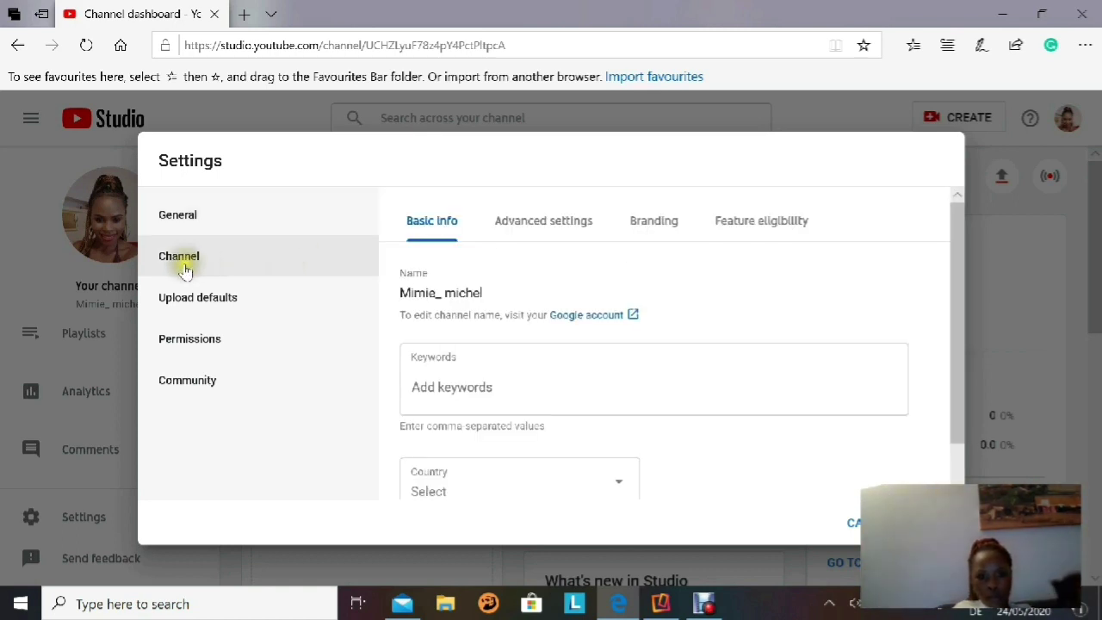
{"action": "left_click", "coordinate": [660, 225]}
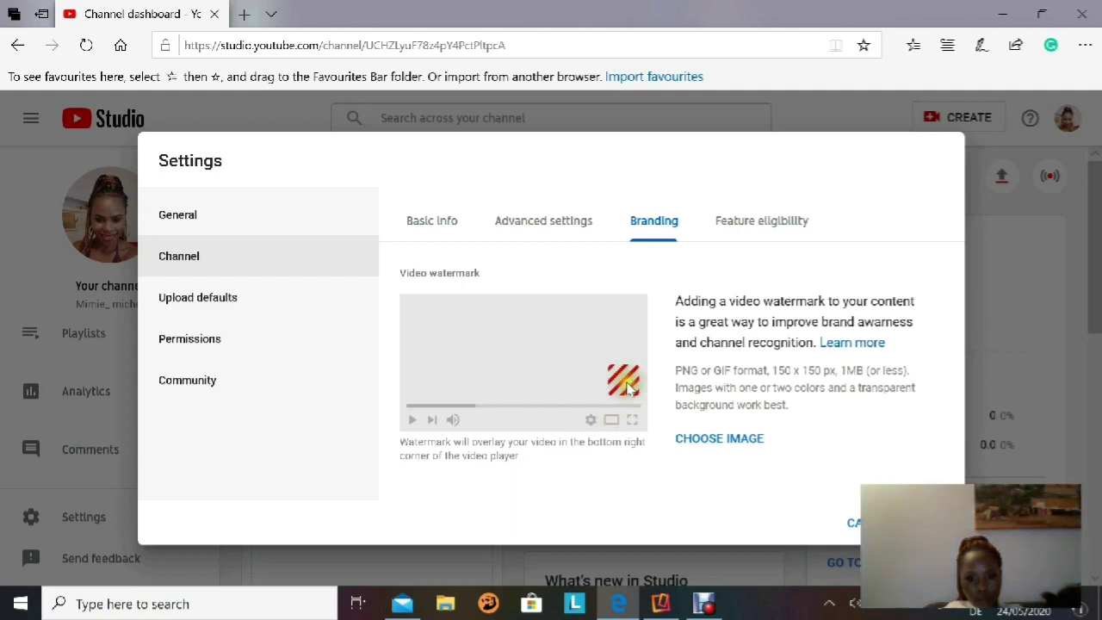
Step: Start choosing a video watermark image, bringing up the file picker on Downloads
{"action": "left_click", "coordinate": [721, 438]}
Step: Upload the CF_WATERMARK-1 image as the subscribe-button video watermark
{"action": "left_click", "coordinate": [684, 439]}
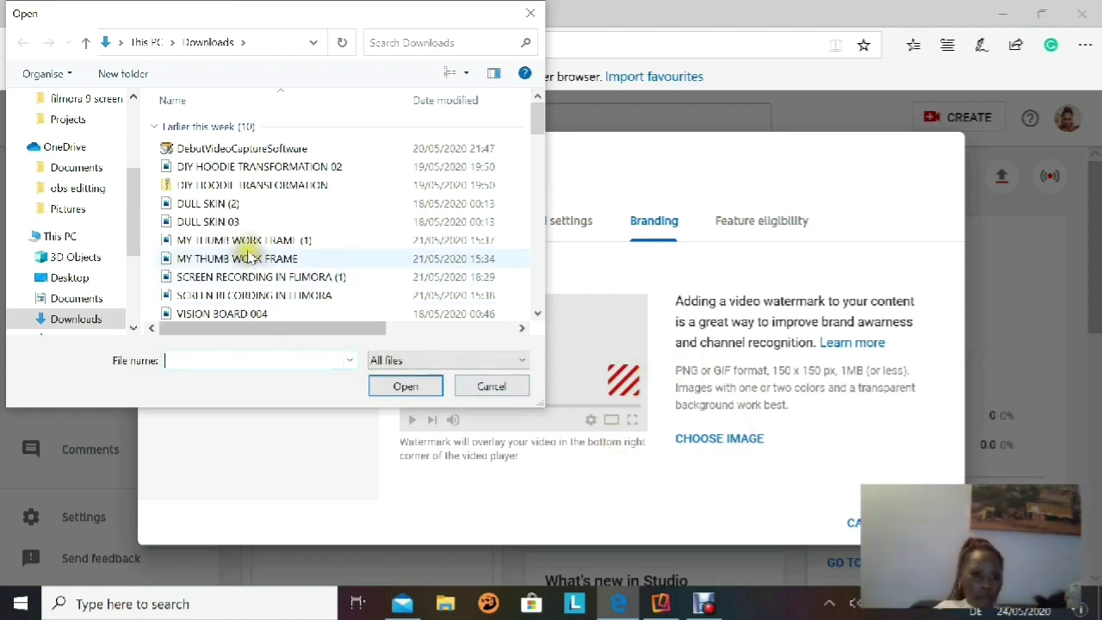
{"action": "scroll", "coordinate": [155, 278], "scroll_direction": "down", "scroll_amount": 1}
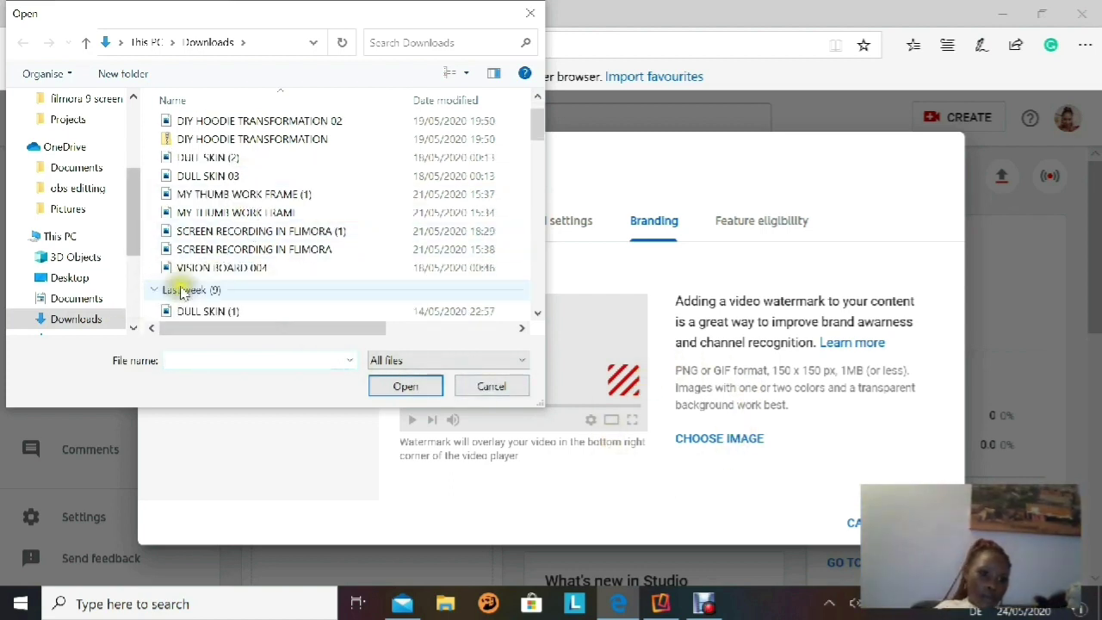
{"action": "scroll", "coordinate": [189, 284], "scroll_direction": "up", "scroll_amount": 1}
{"action": "left_click", "coordinate": [178, 363]}
{"action": "type", "text": "wa"}
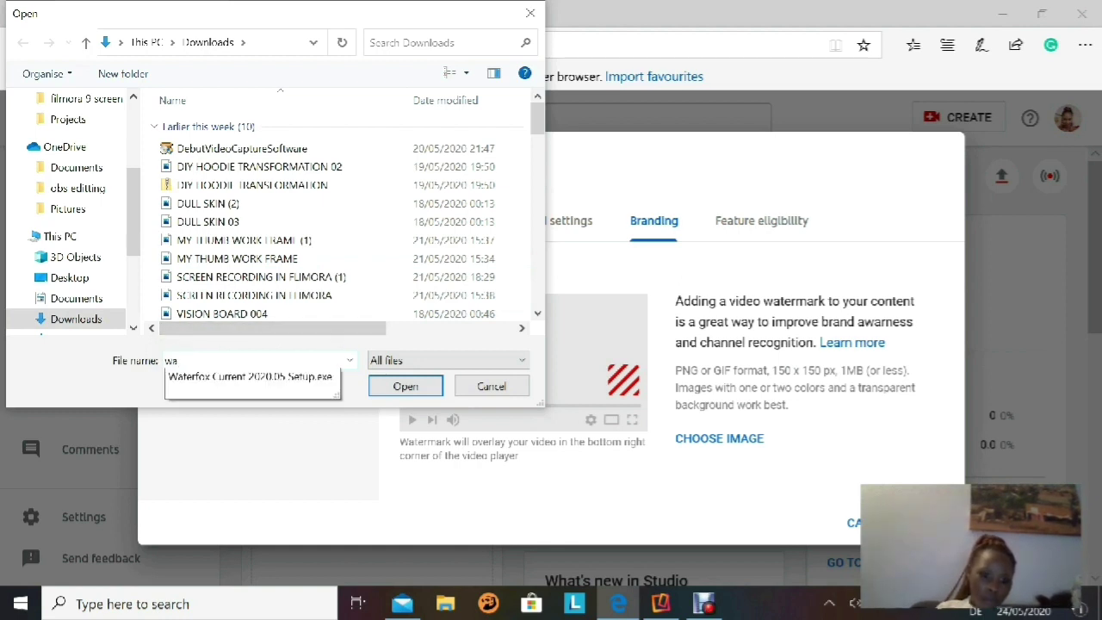
{"action": "key", "text": "BackSpace"}
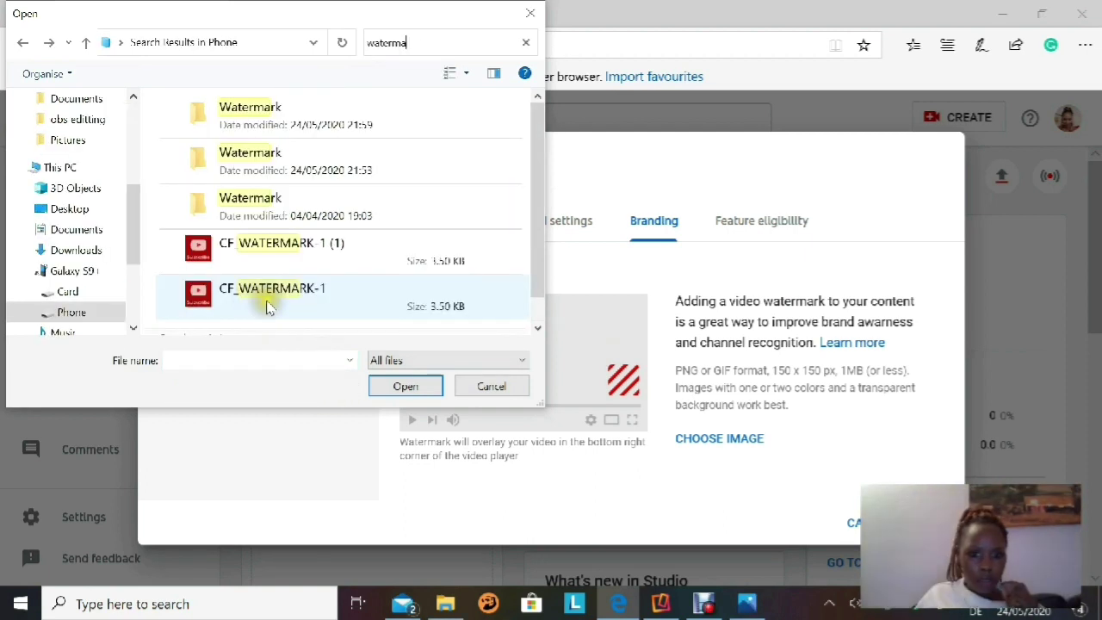
{"action": "left_click", "coordinate": [203, 298]}
{"action": "double_click", "coordinate": [203, 298]}
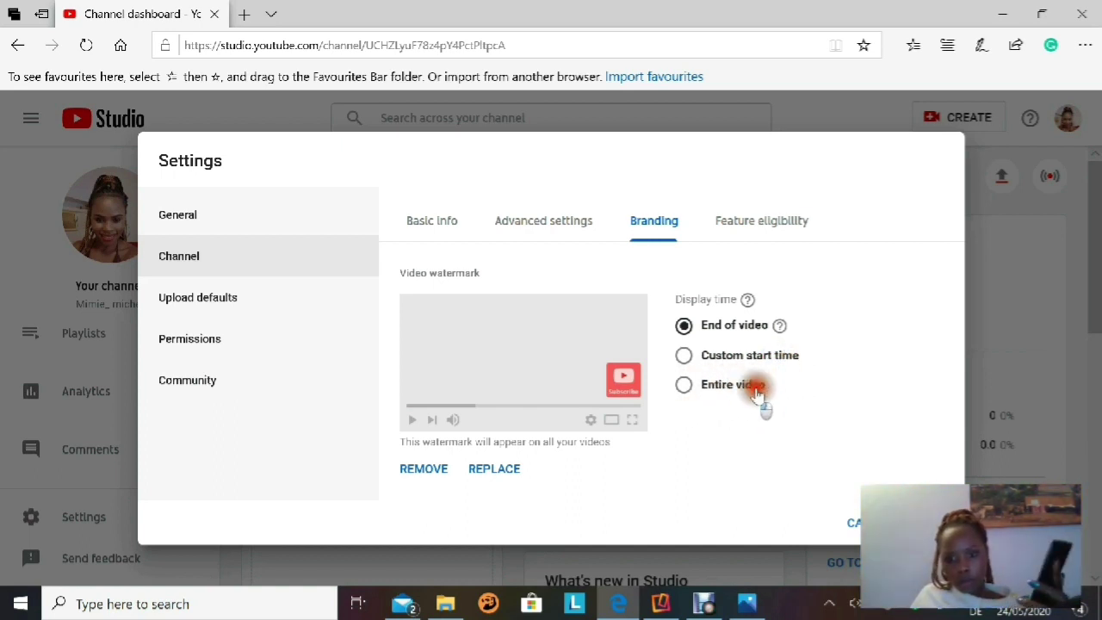
Step: Set the watermark display time to Custom start time at 00:05
{"action": "left_click", "coordinate": [684, 355]}
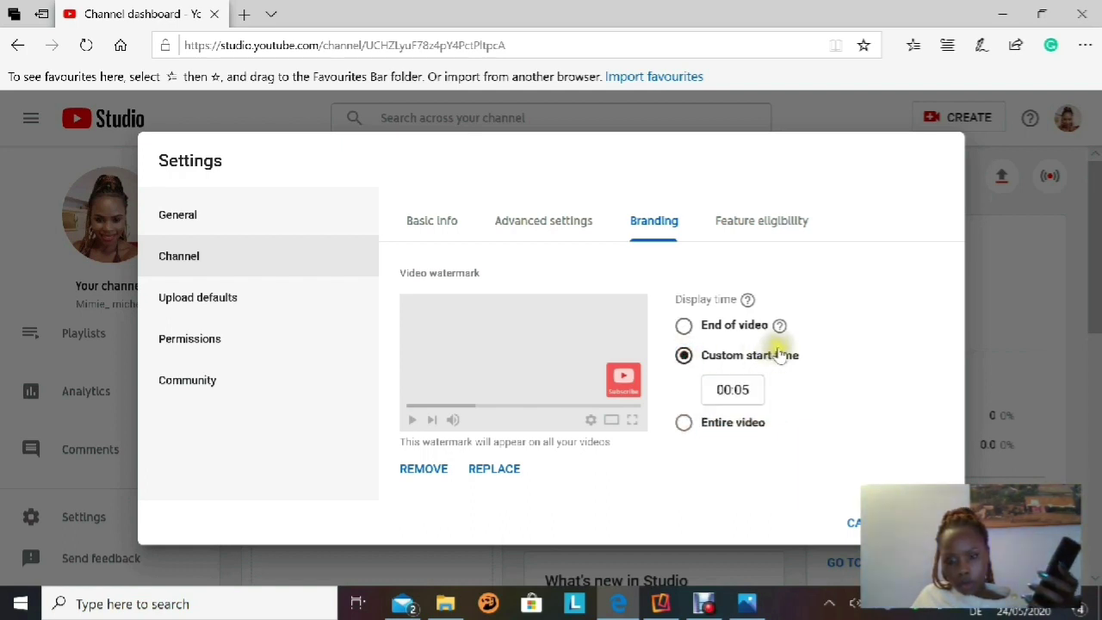